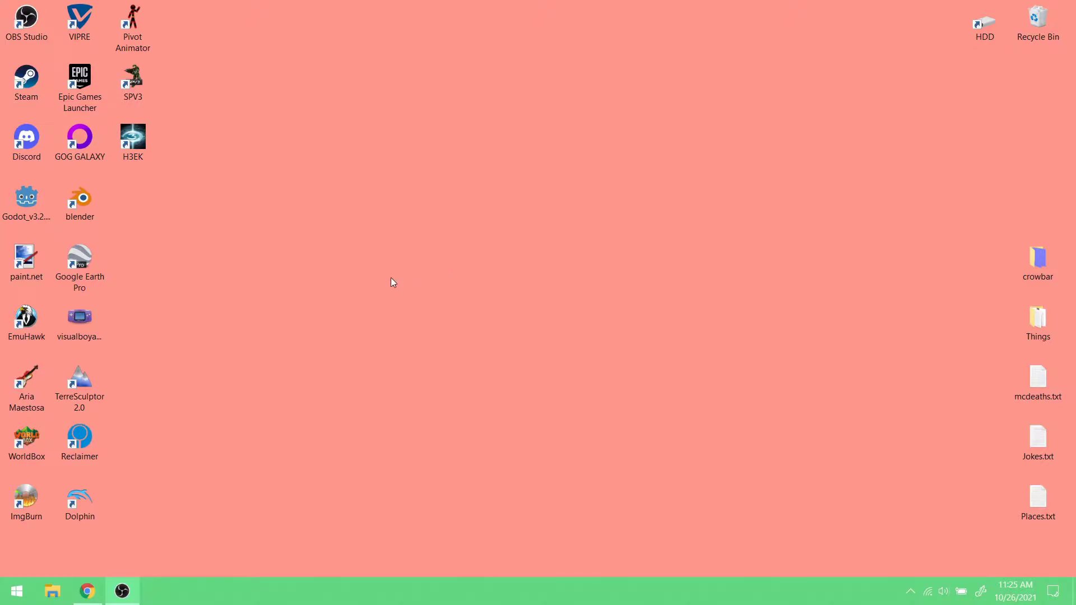
- Launch Blender and dismiss the startup splash to reach the default cube scene
double_click(73, 198)
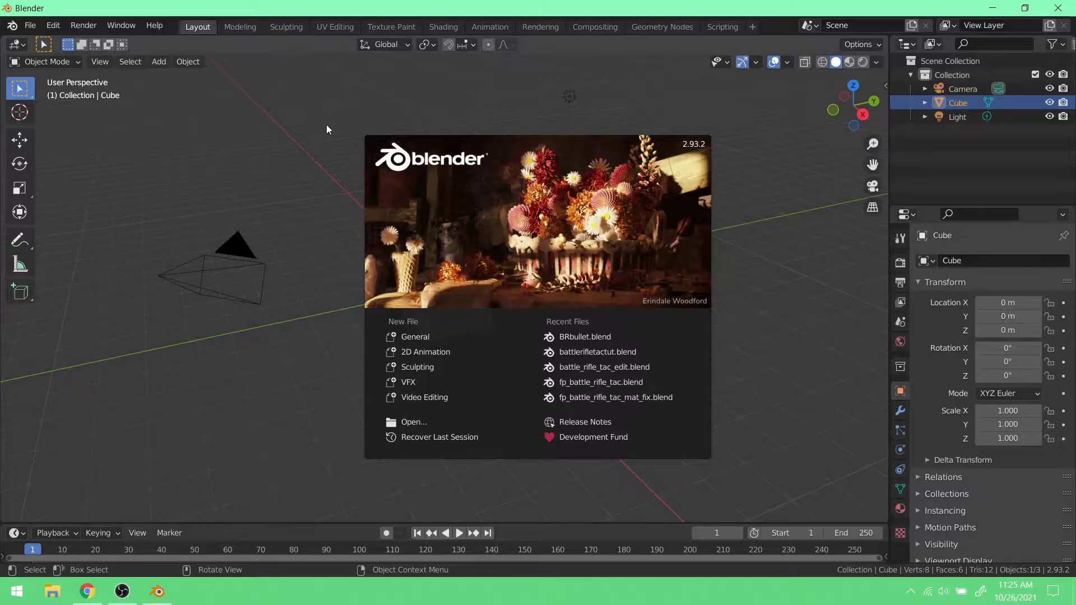
left_click(323, 150)
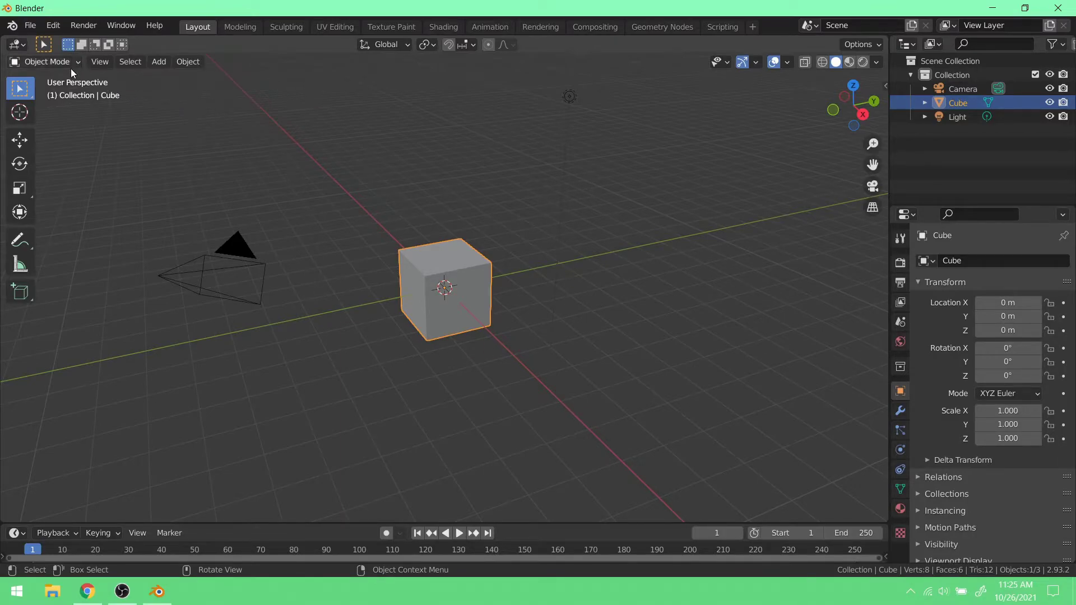
- Open Edit > Preferences, go to the Add-ons list and filter it by 'halo'
left_click(53, 26)
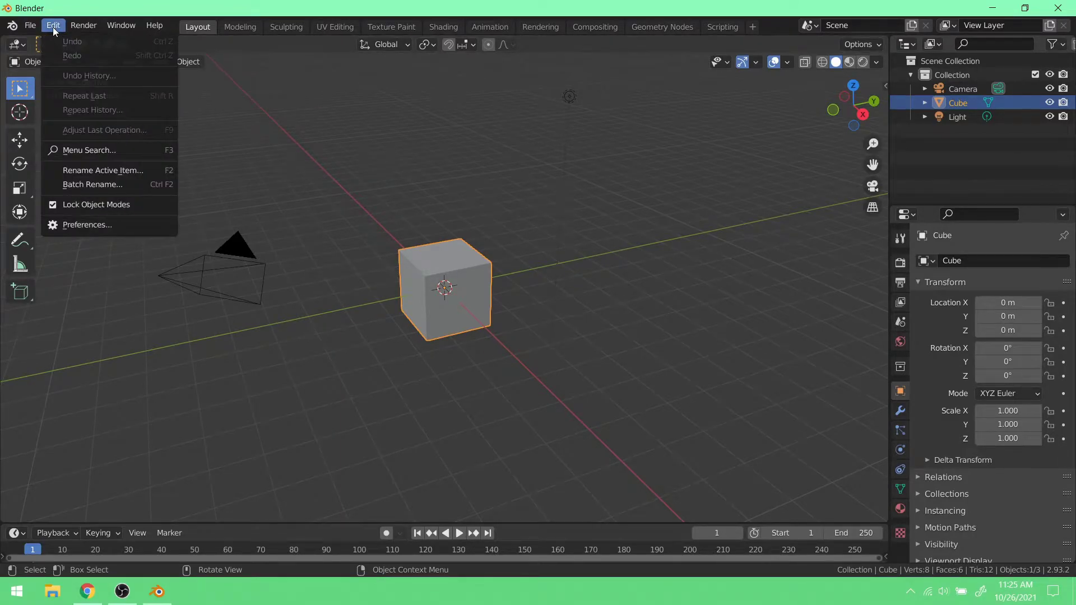
left_click(104, 225)
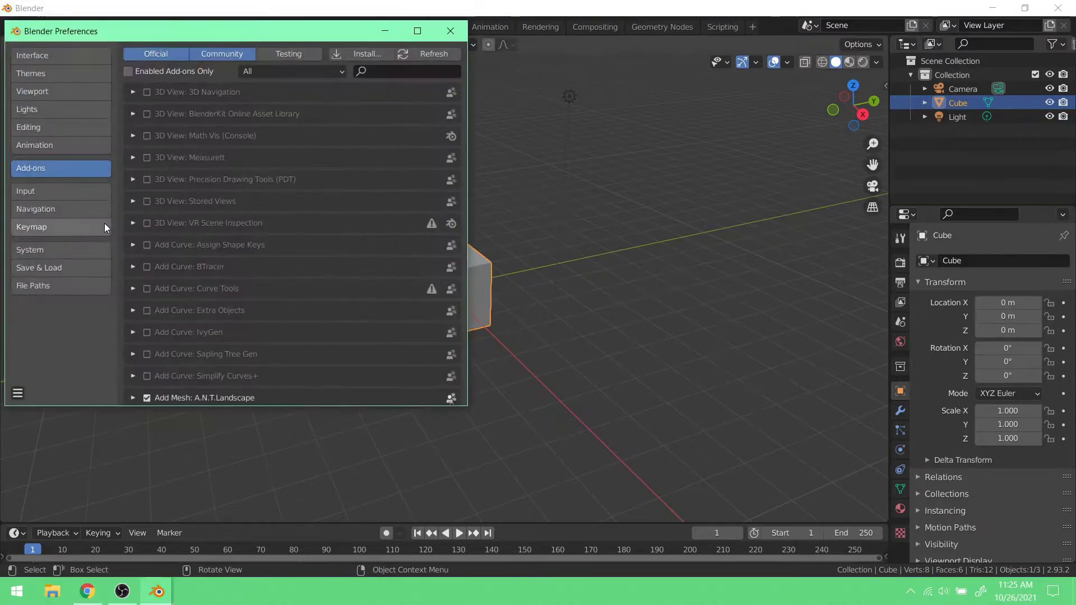
left_click_drag(151, 33, 257, 49)
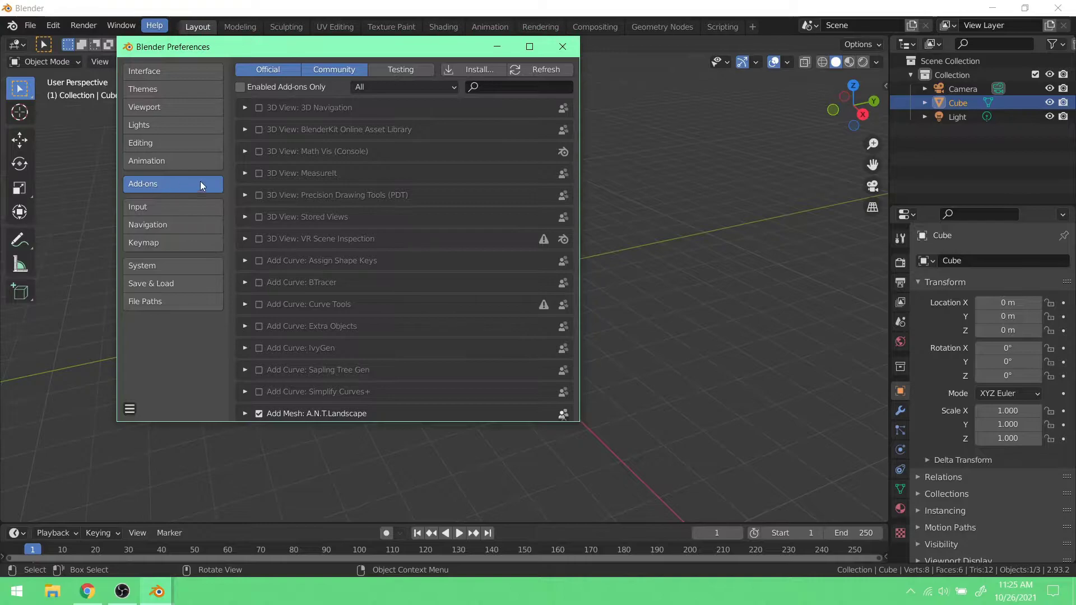
left_click(177, 72)
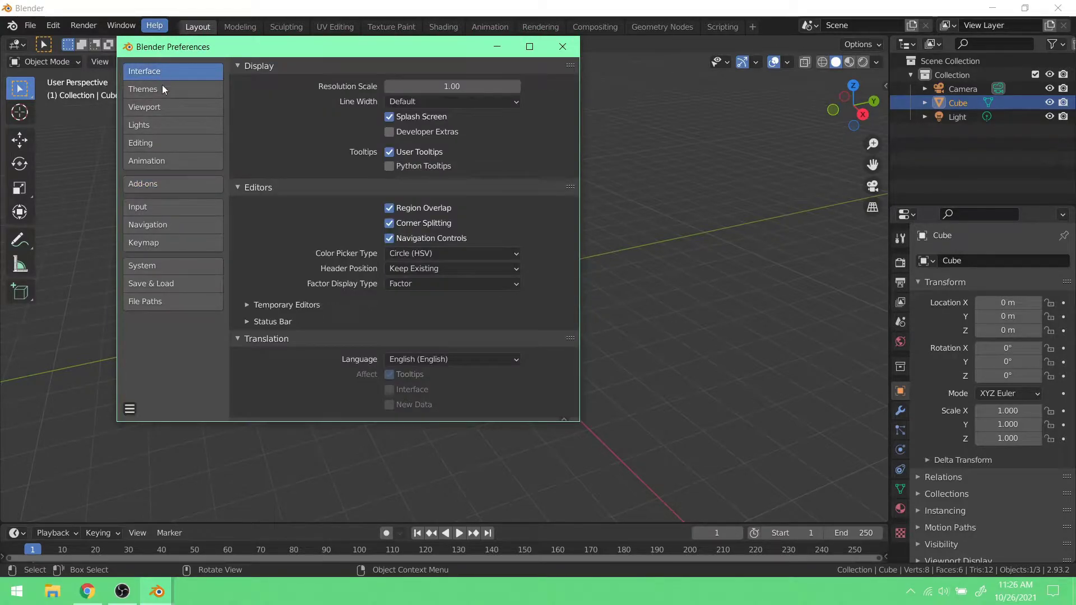
left_click(156, 186)
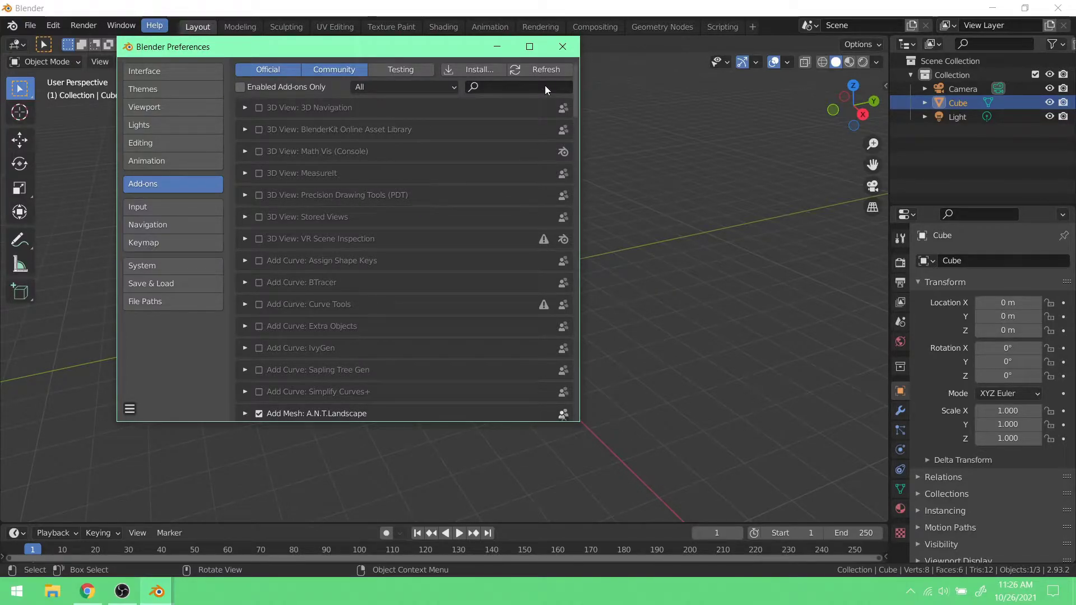
left_click(512, 89)
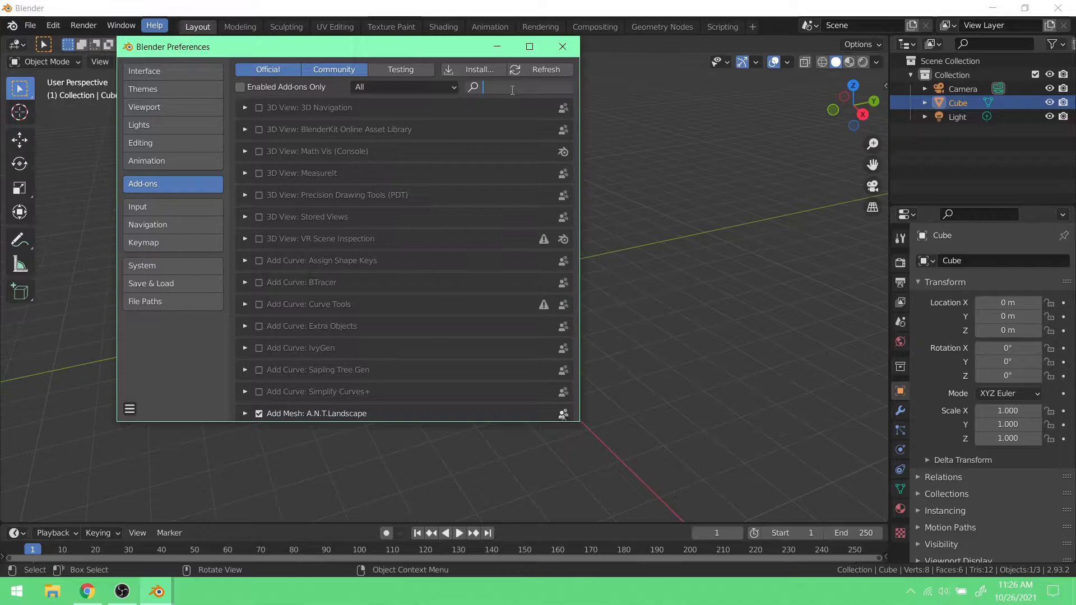
type("halo")
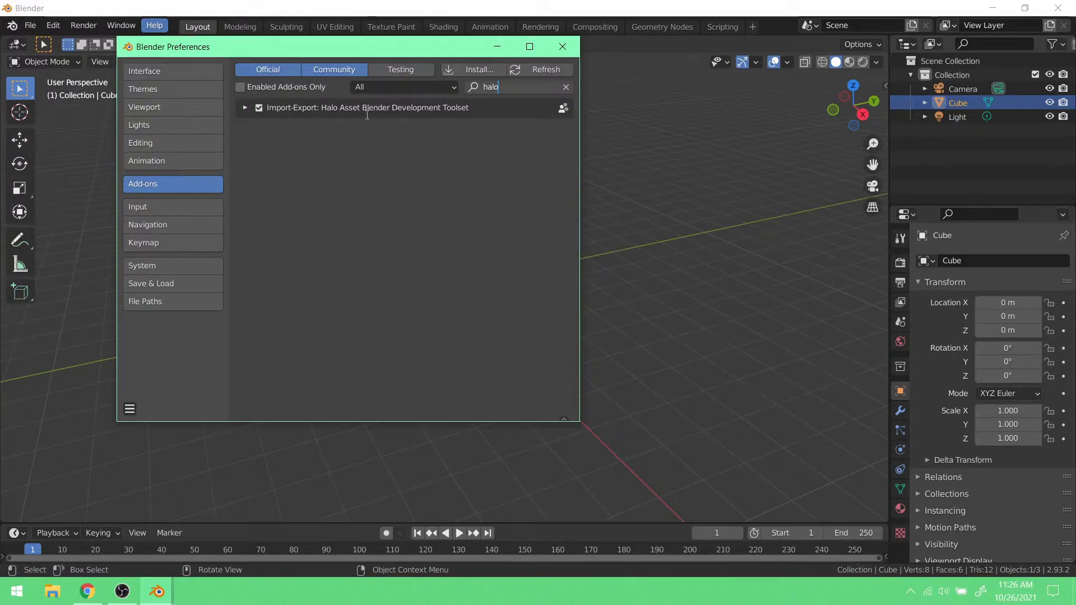
- Remove the old version 1.0.0 Halo toolset add-on, confirm with OK, and close Preferences
left_click(247, 108)
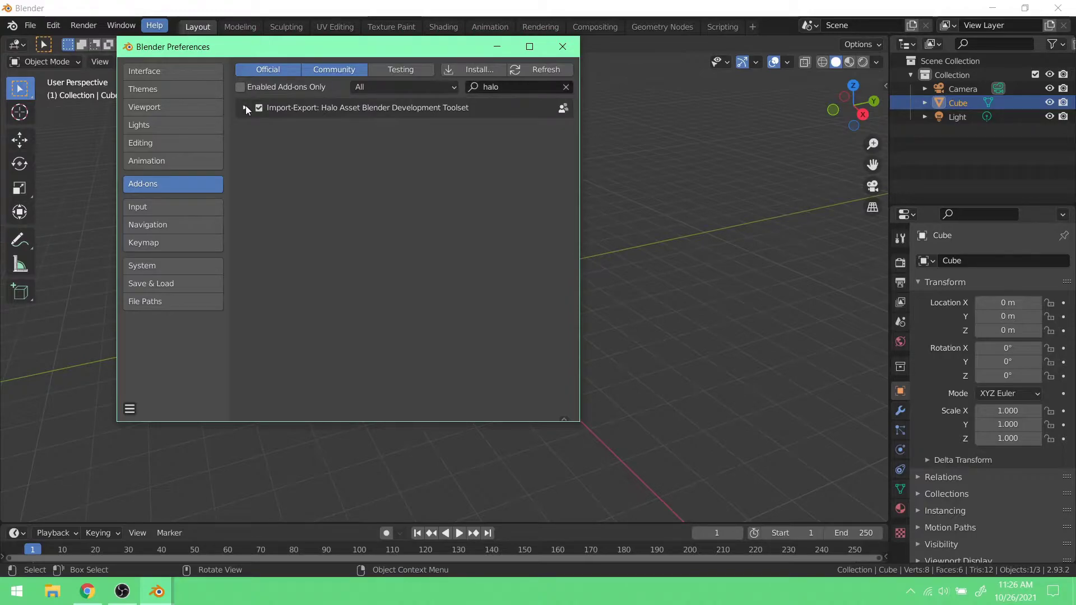
left_click(246, 106)
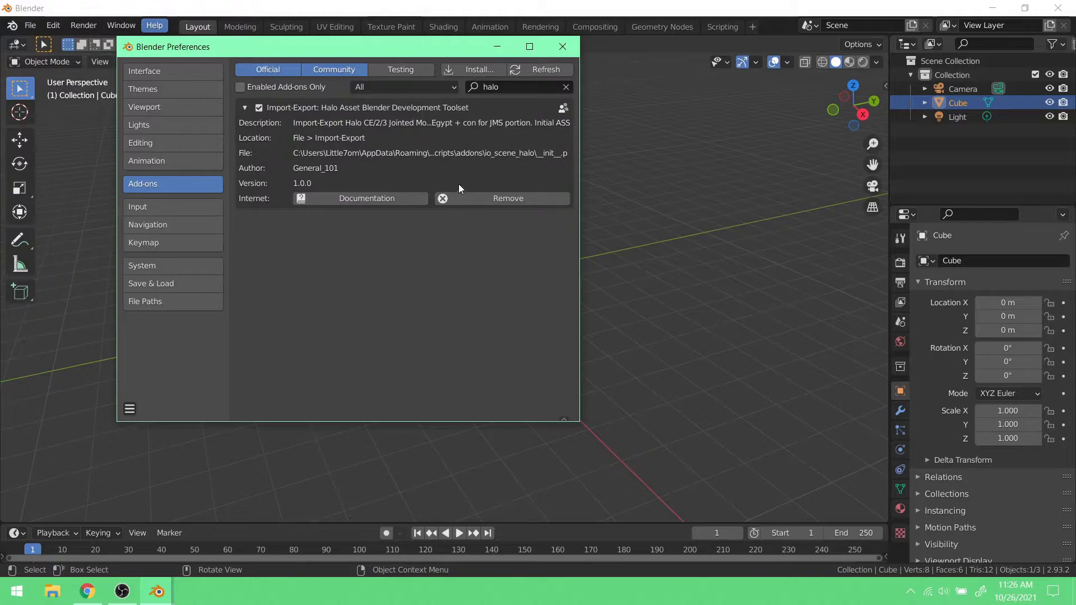
left_click(507, 201)
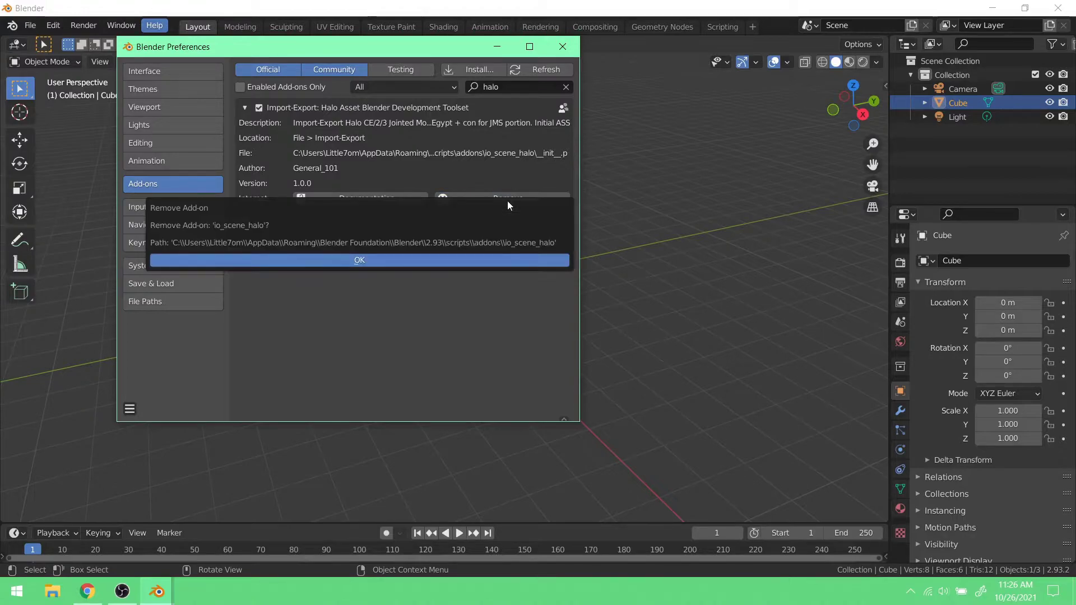
left_click(398, 261)
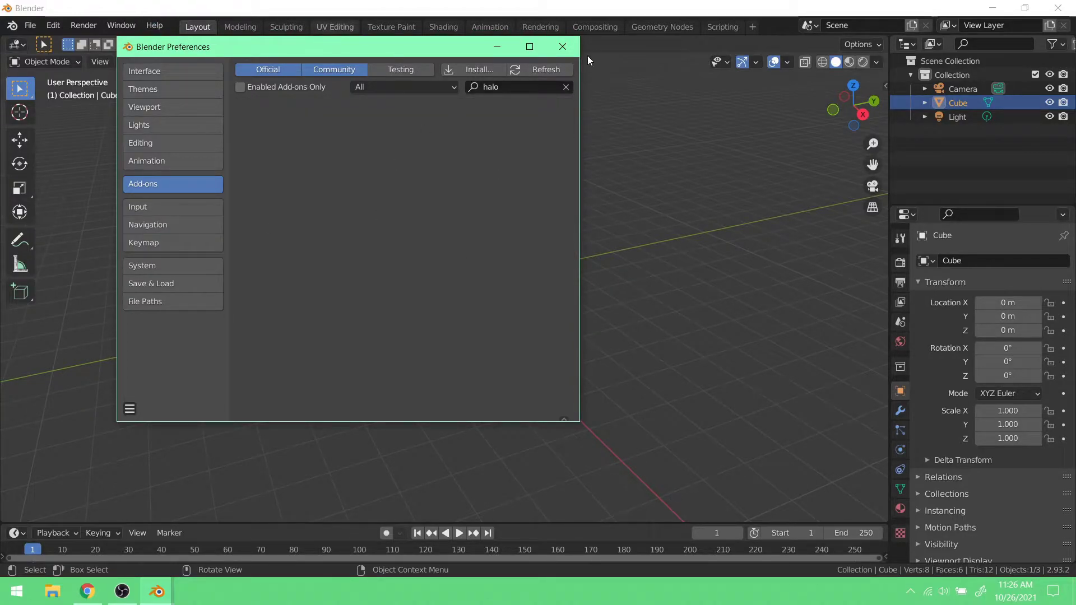
left_click(563, 46)
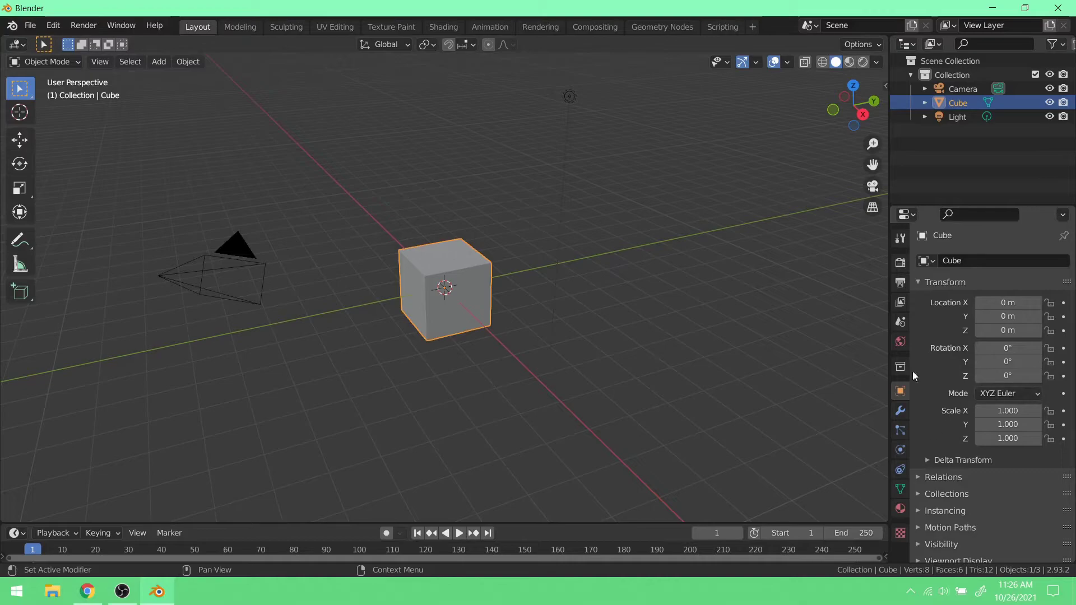
- Check the Scene properties and the File > Import menu to confirm no Halo options remain
left_click(898, 322)
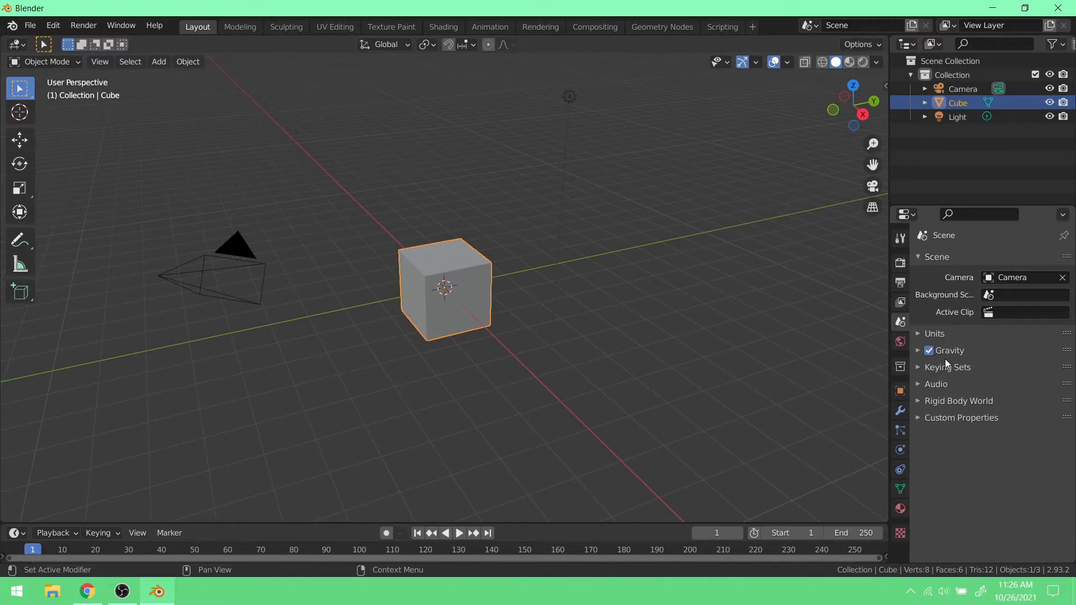
left_click(31, 26)
mouse_move(90, 213)
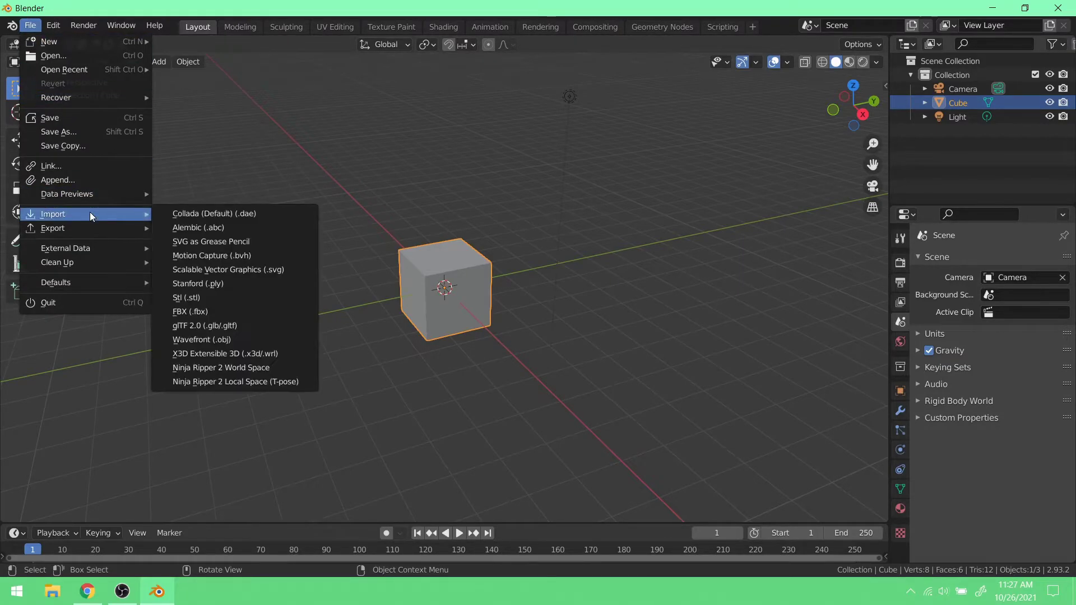
left_click(189, 413)
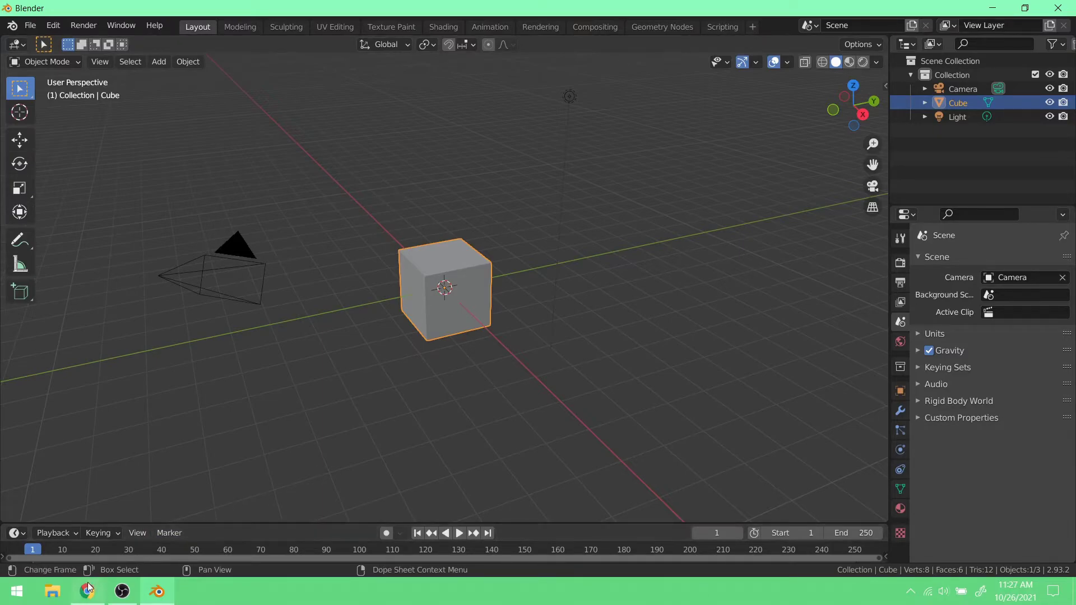
- In the browser, open the toolset's GitHub release 35 page and scroll to its full and lite zip assets
left_click(87, 524)
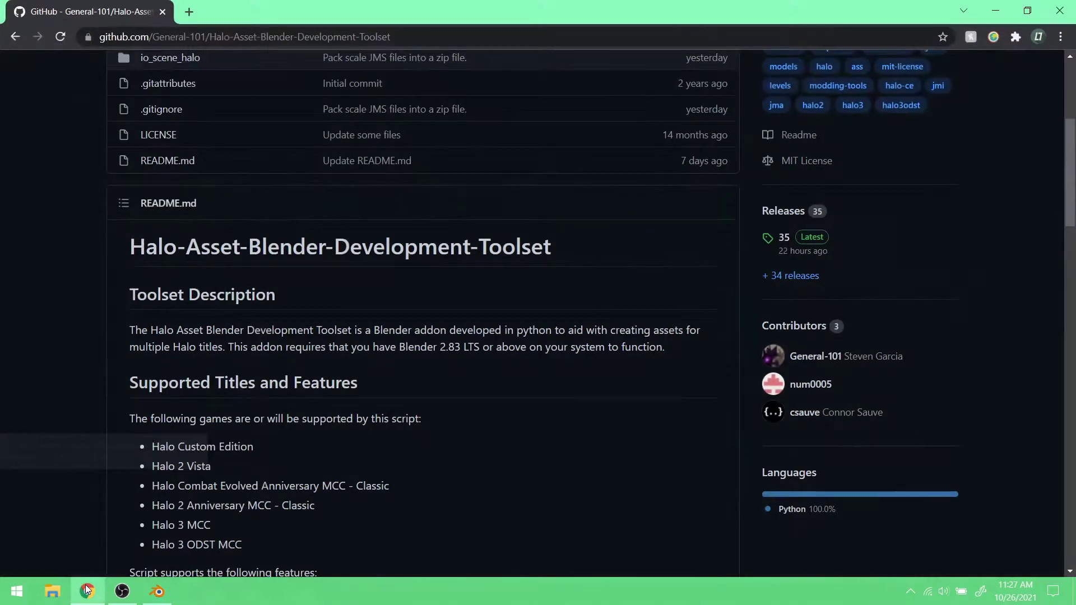
scroll(585, 332, "up", 2)
scroll(641, 375, "up", 2)
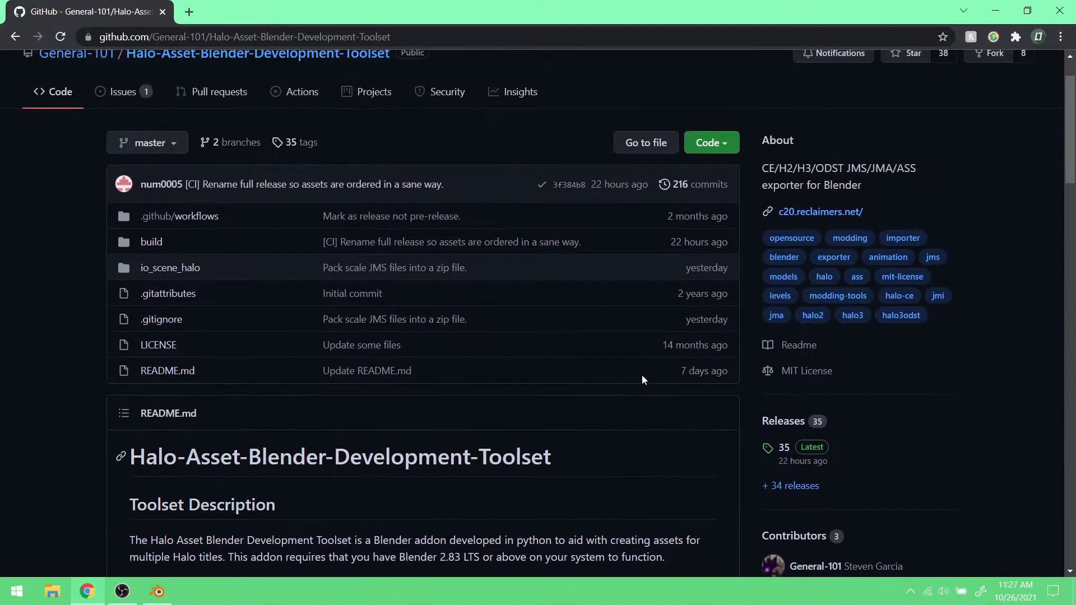
scroll(642, 380, "down", 1)
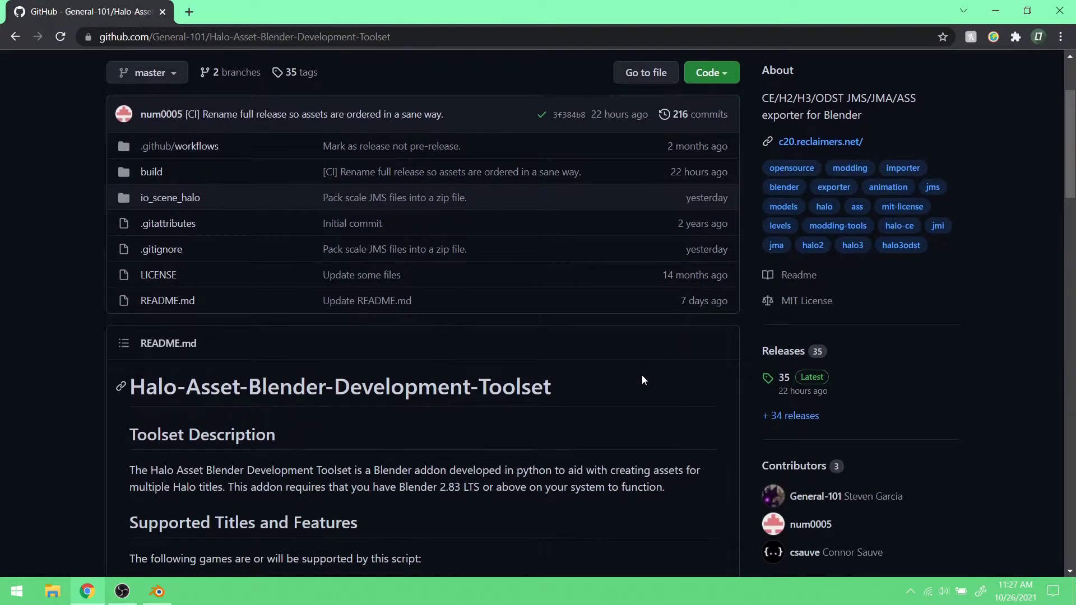
left_click(783, 380)
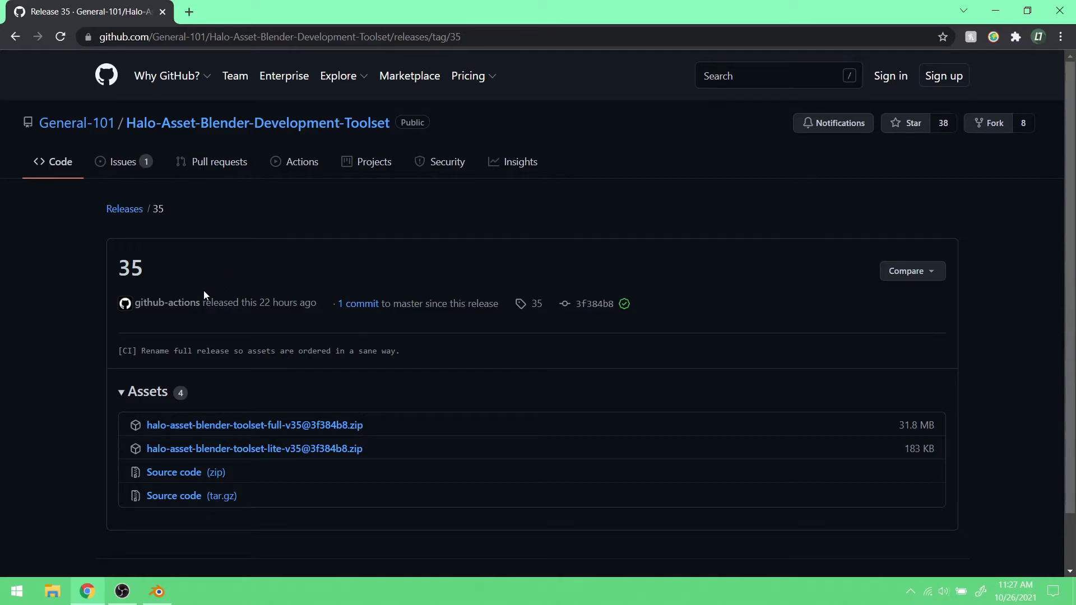
scroll(224, 276, "down", 1)
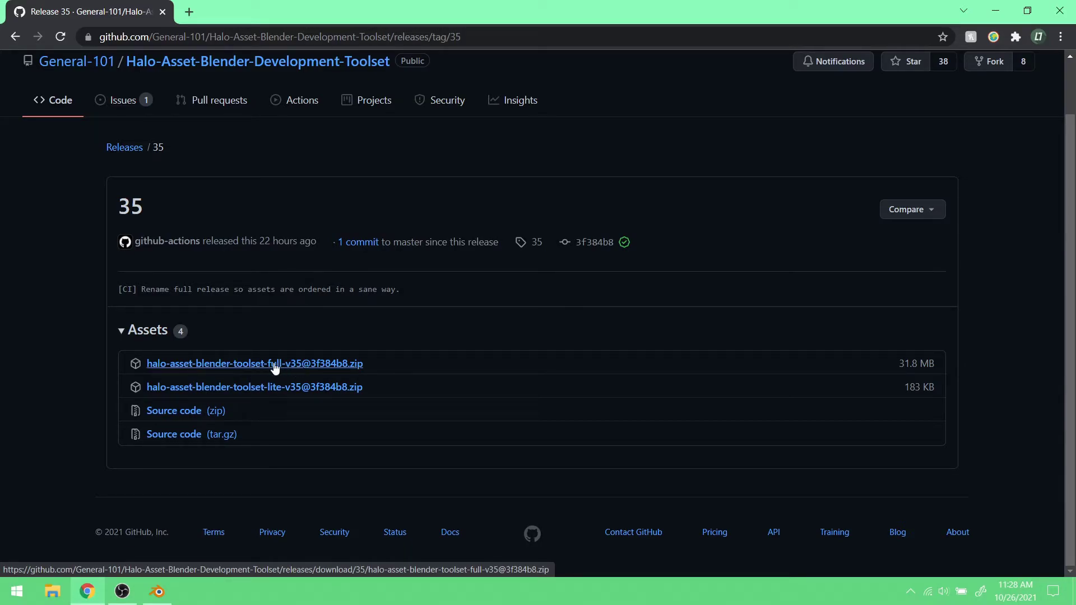
left_click(280, 367)
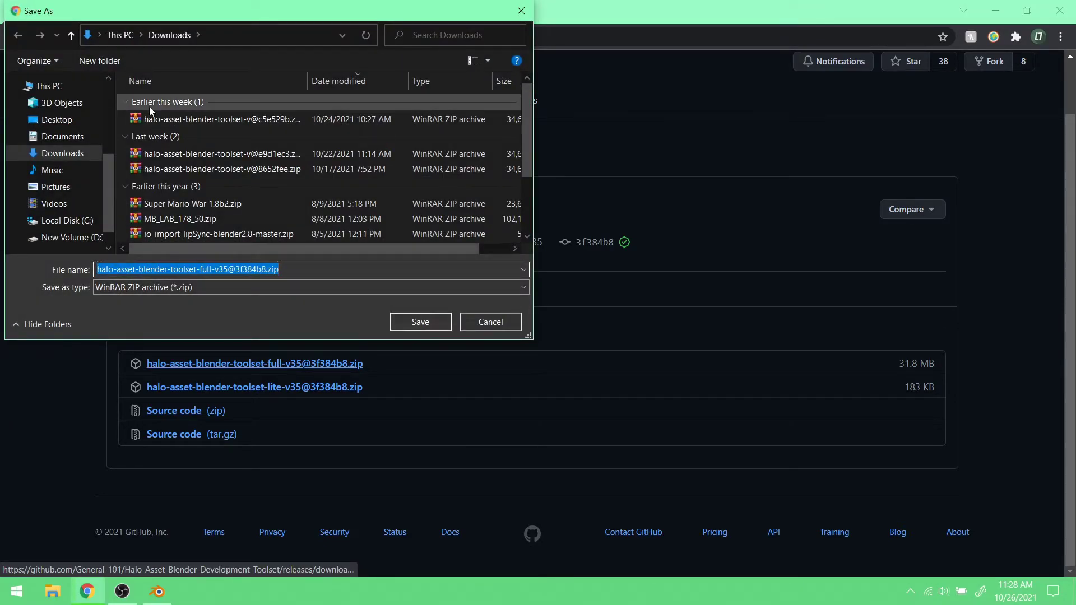
left_click(448, 322)
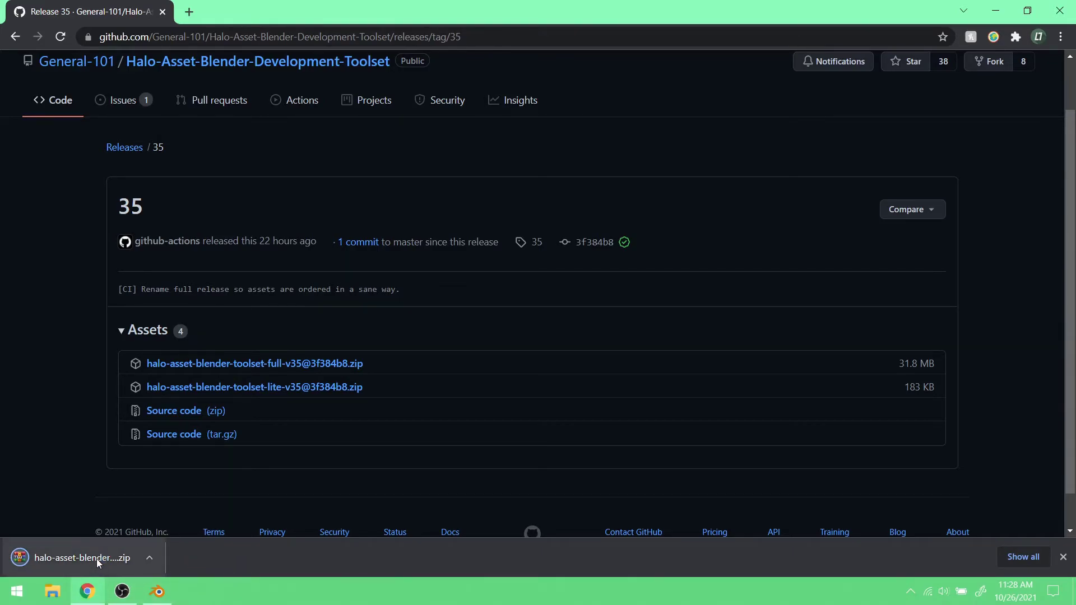
left_click(153, 557)
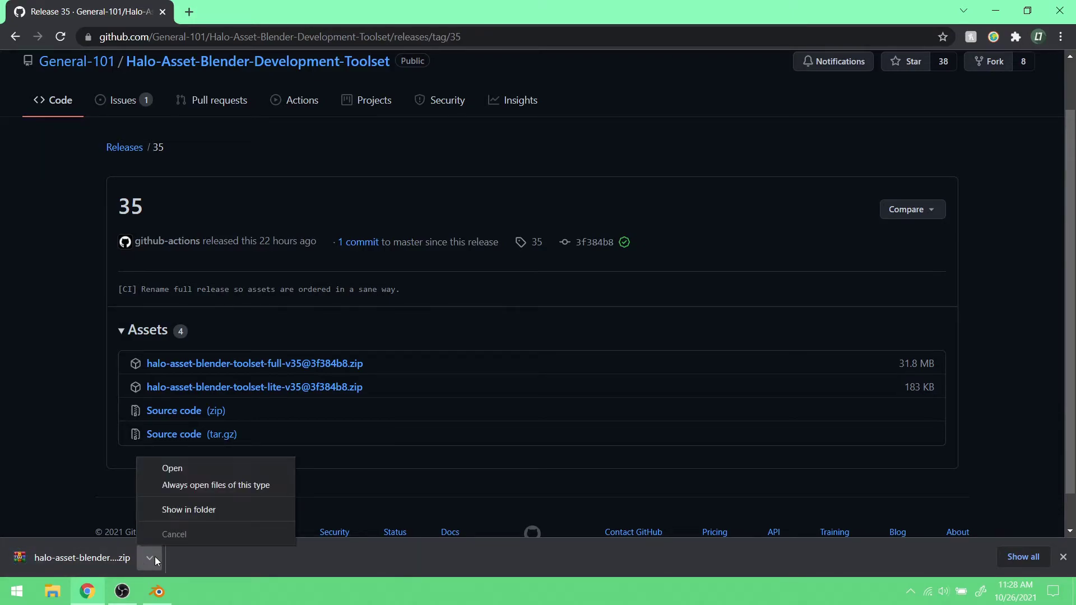
left_click(209, 514)
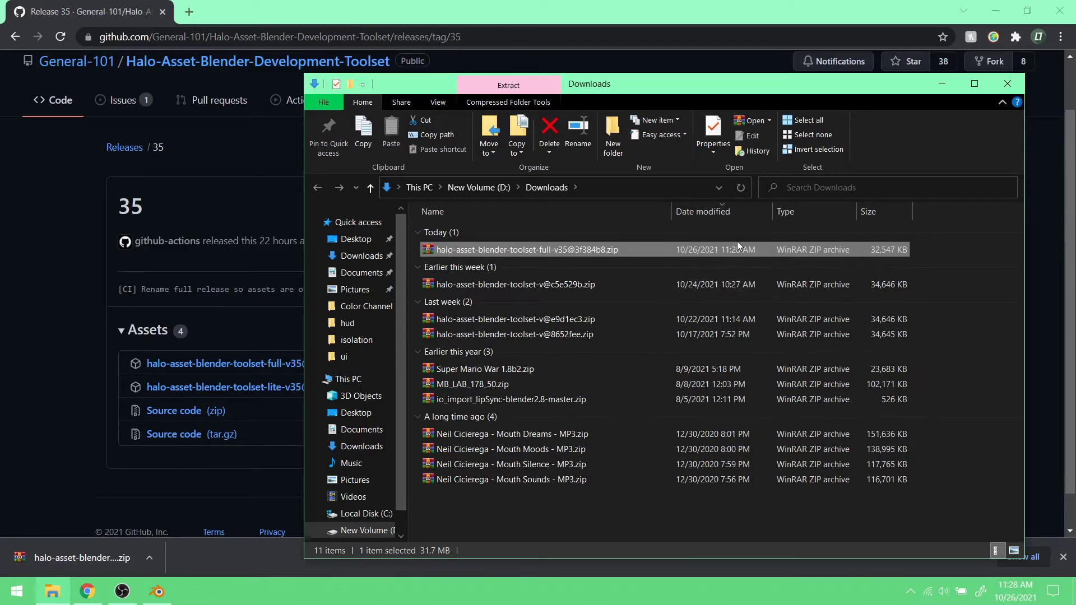
left_click(1006, 87)
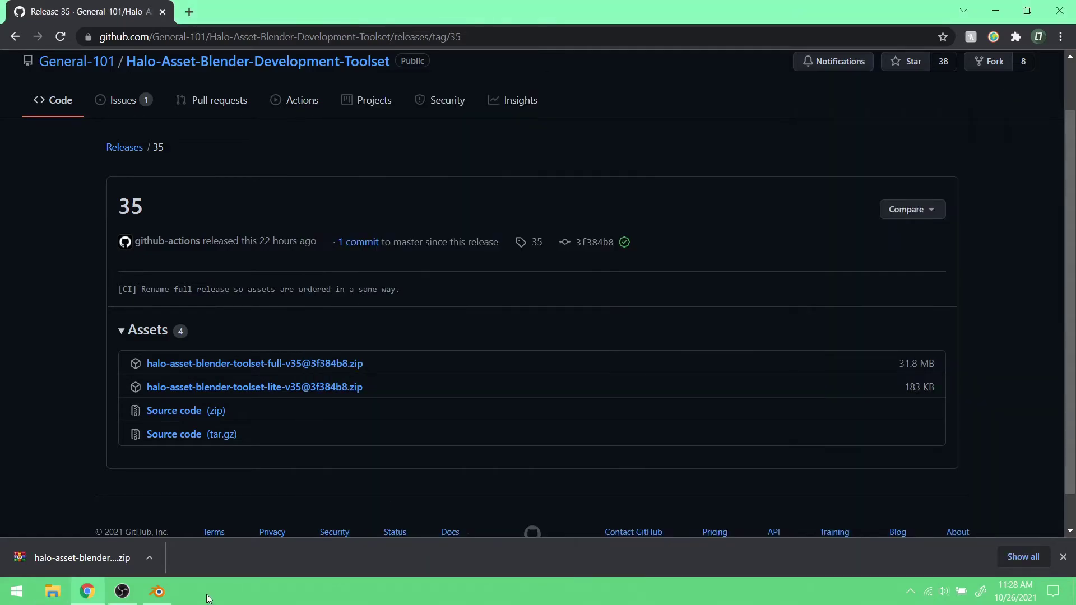
- Back in Blender, reopen Preferences and clear the 'halo' search so all add-ons are listed
left_click(157, 595)
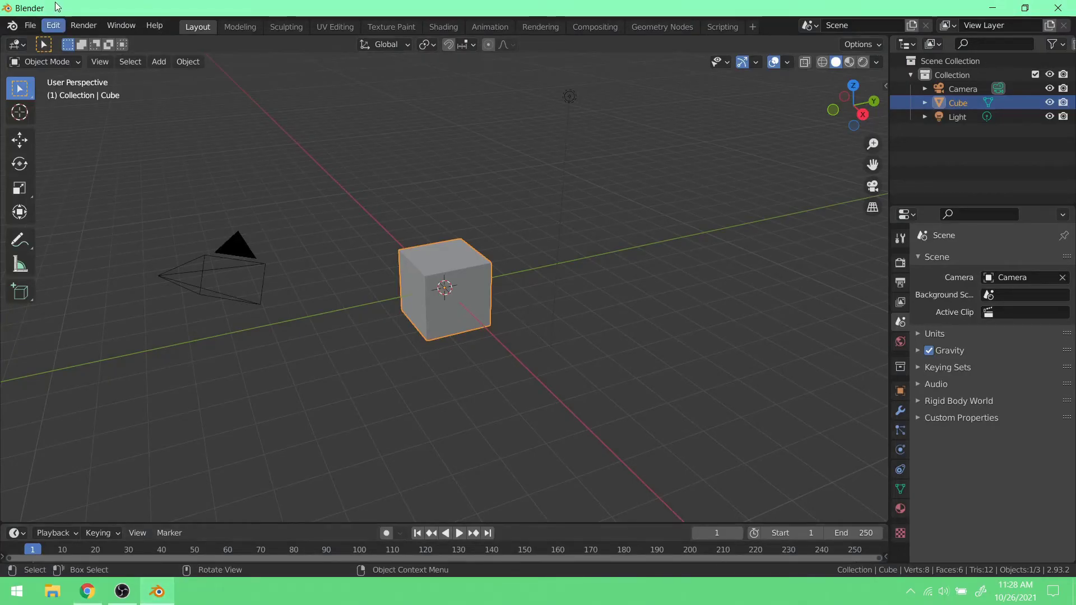
left_click(50, 28)
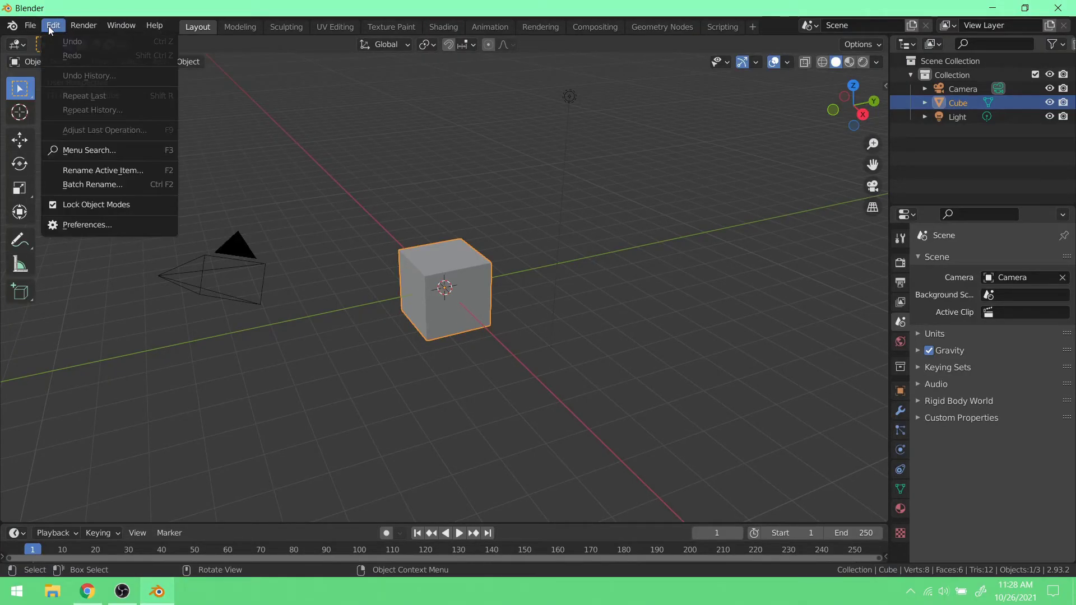
left_click(107, 224)
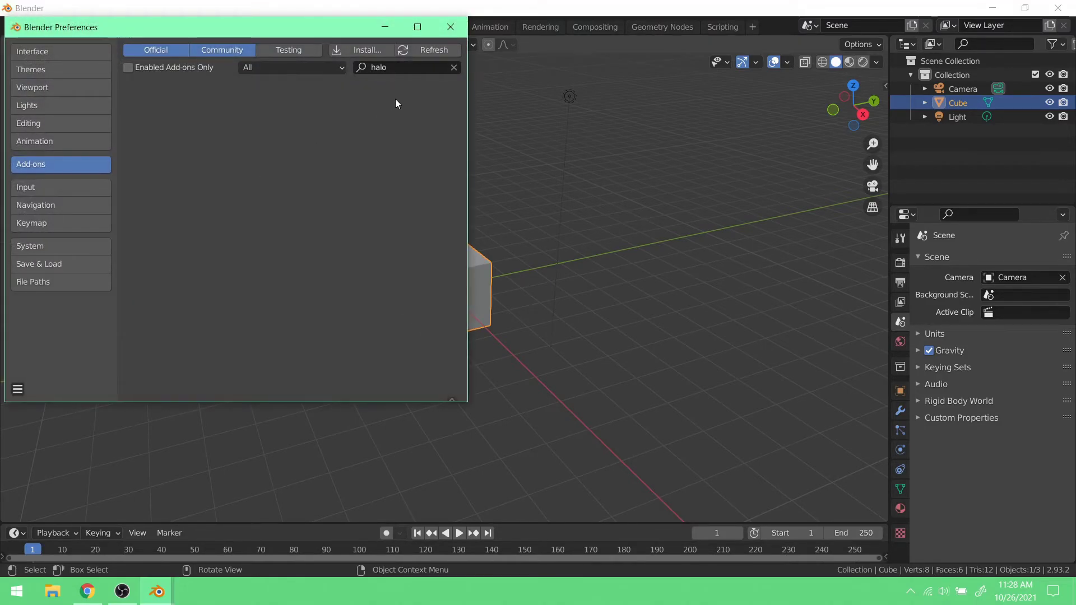
left_click(453, 67)
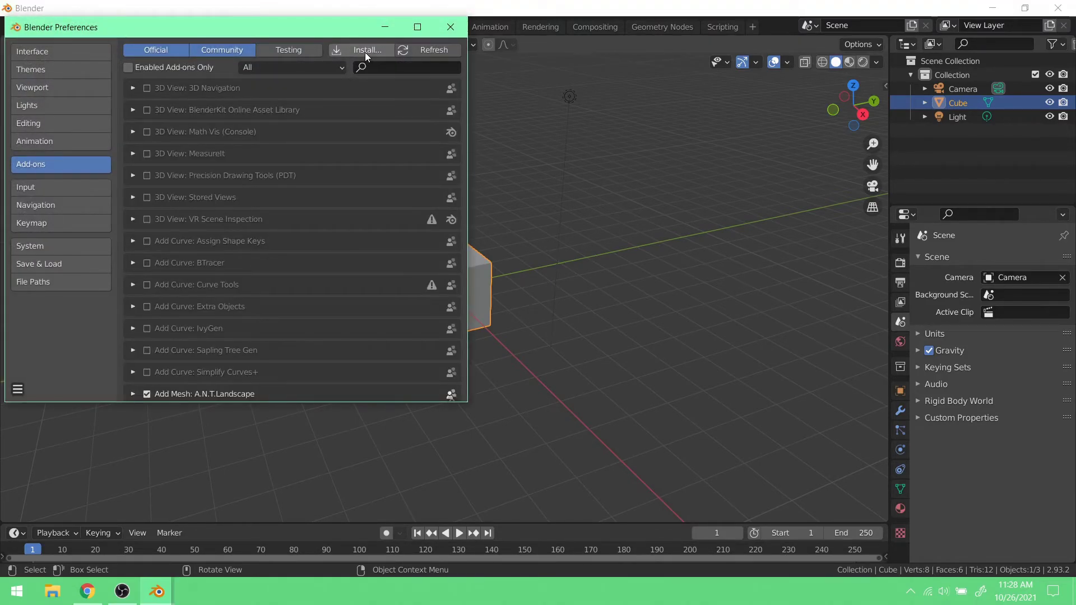
- Open the add-on installer on D:\Downloads, widened and sorted newest-first by Date Modified
left_click(358, 50)
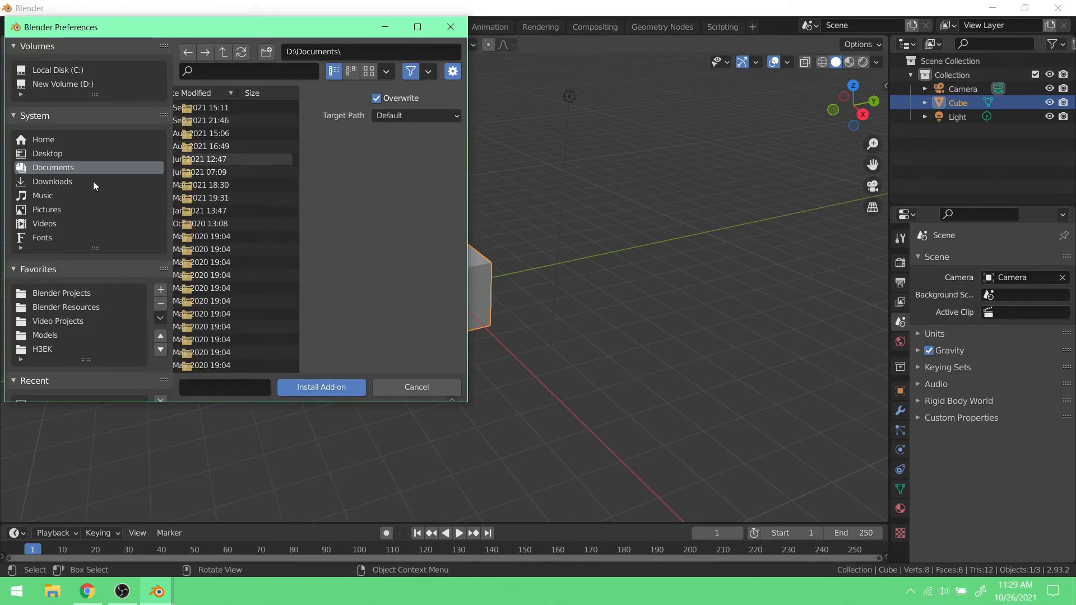
left_click(58, 182)
left_click_drag(466, 168, 837, 161)
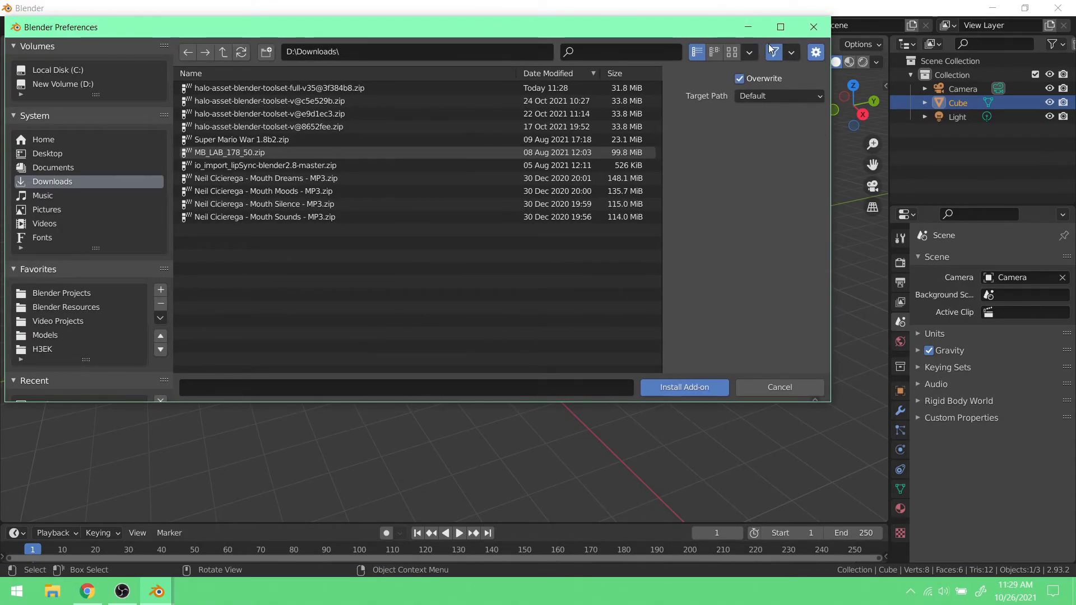
left_click(550, 75)
left_click(560, 73)
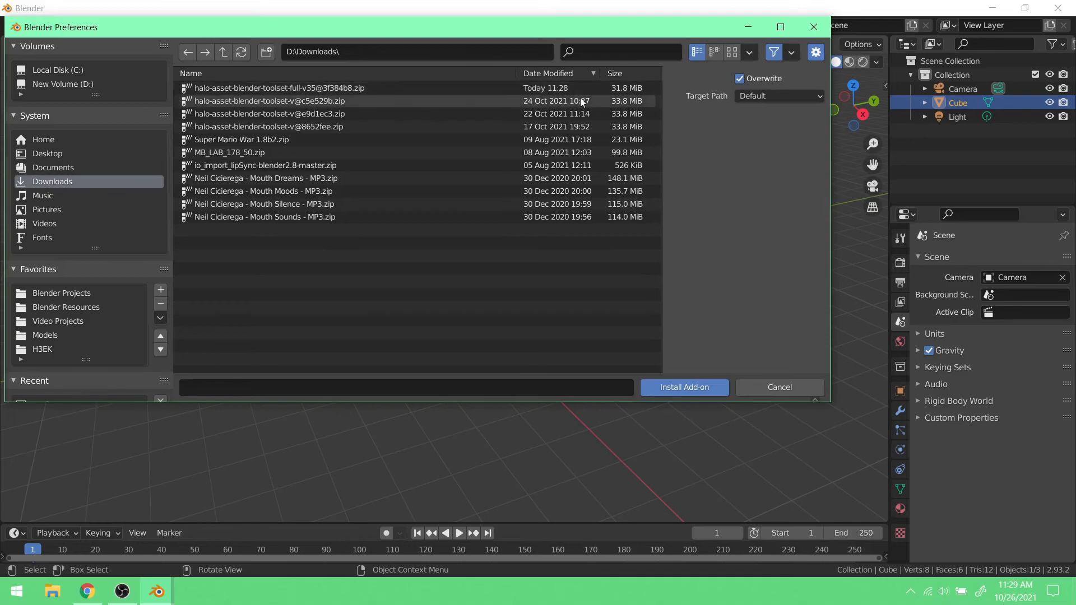
- Install the full-v35 zip, enable the Halo toolset add-on showing version 2.35.0, and close Preferences
left_click(415, 87)
left_click(708, 392)
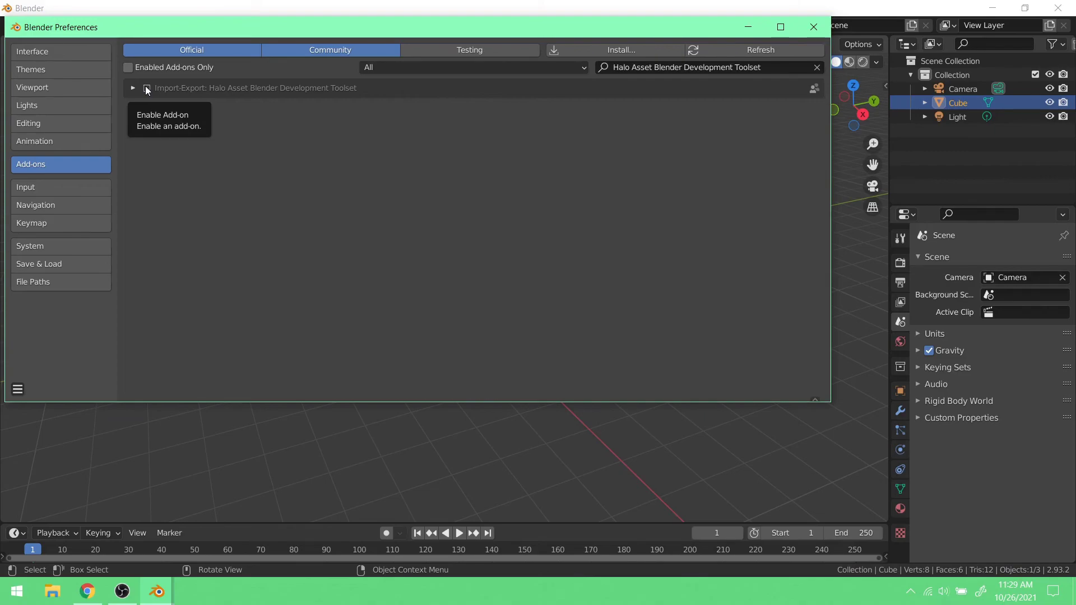
left_click(147, 89)
left_click(134, 88)
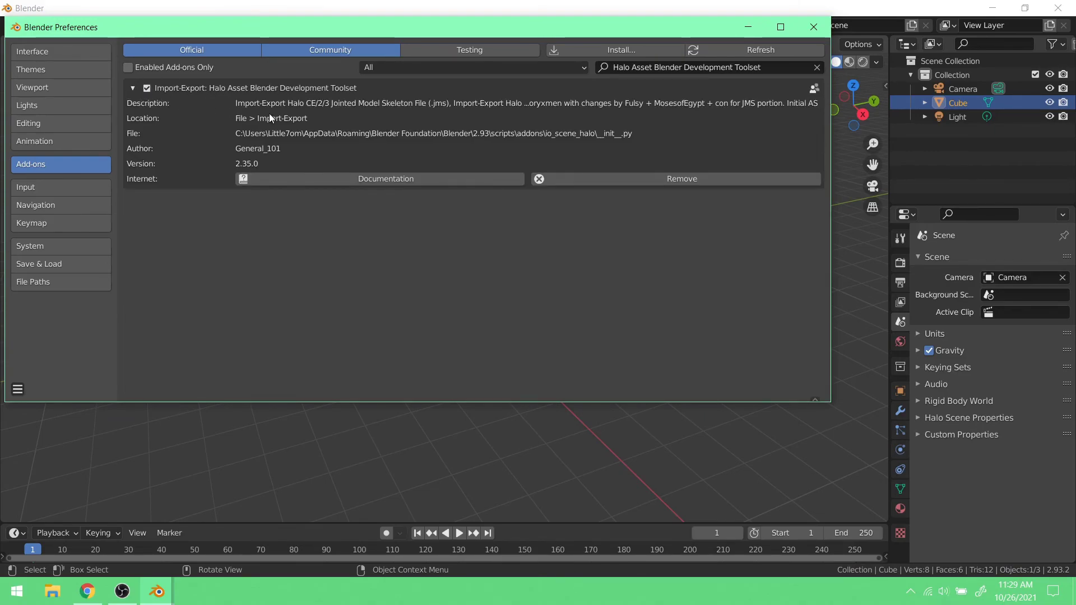
left_click(813, 27)
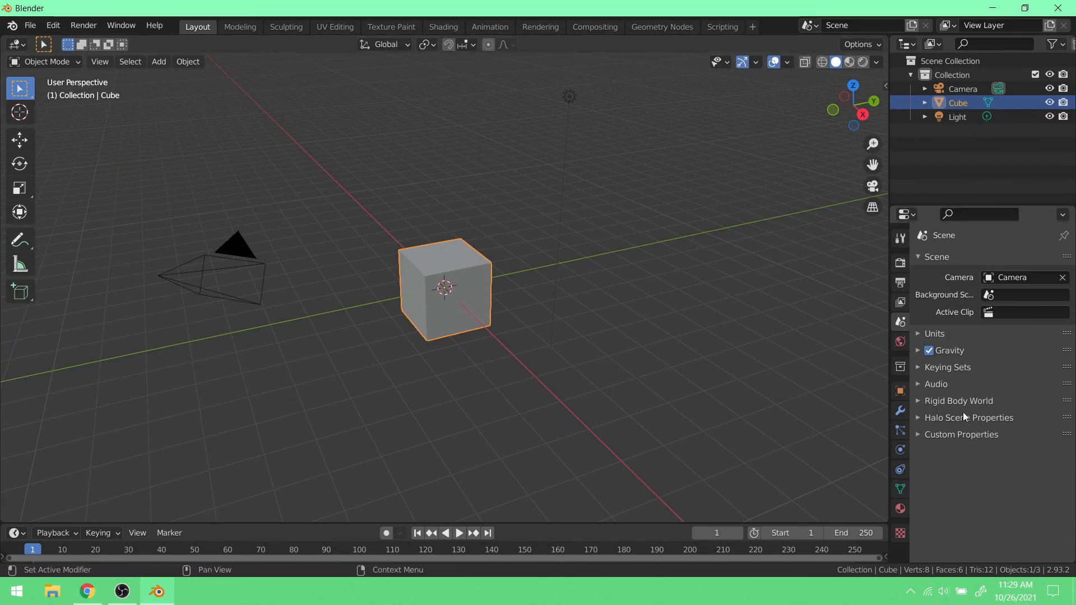
- Expand and collapse Halo Scene Properties, then confirm File > Import lists the Halo .ass, .jms and .qua formats
left_click(919, 417)
scroll(1018, 445, "down", 2)
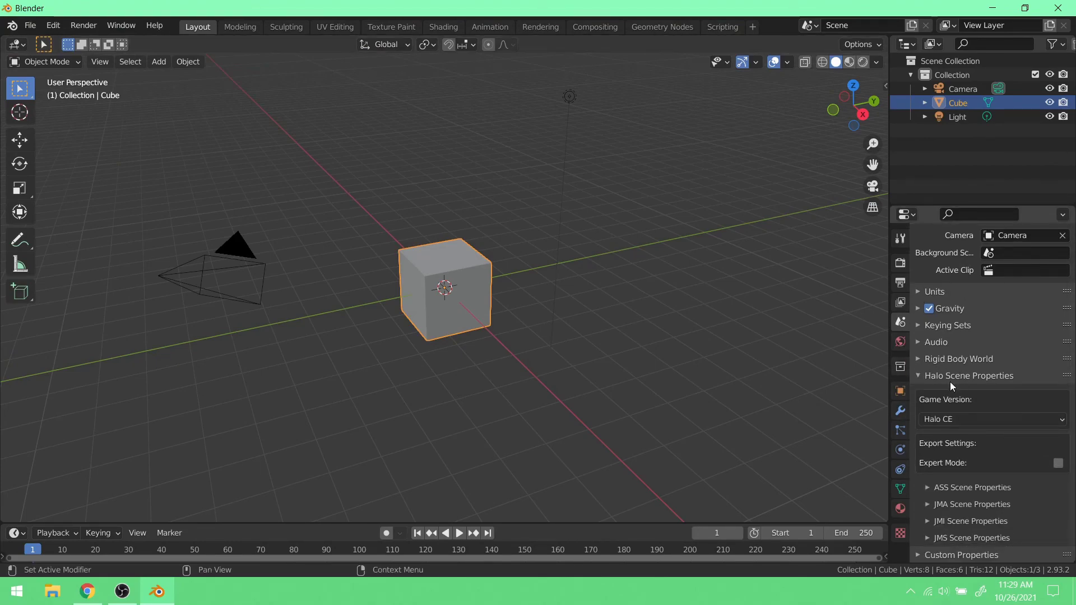
left_click(916, 374)
left_click(32, 26)
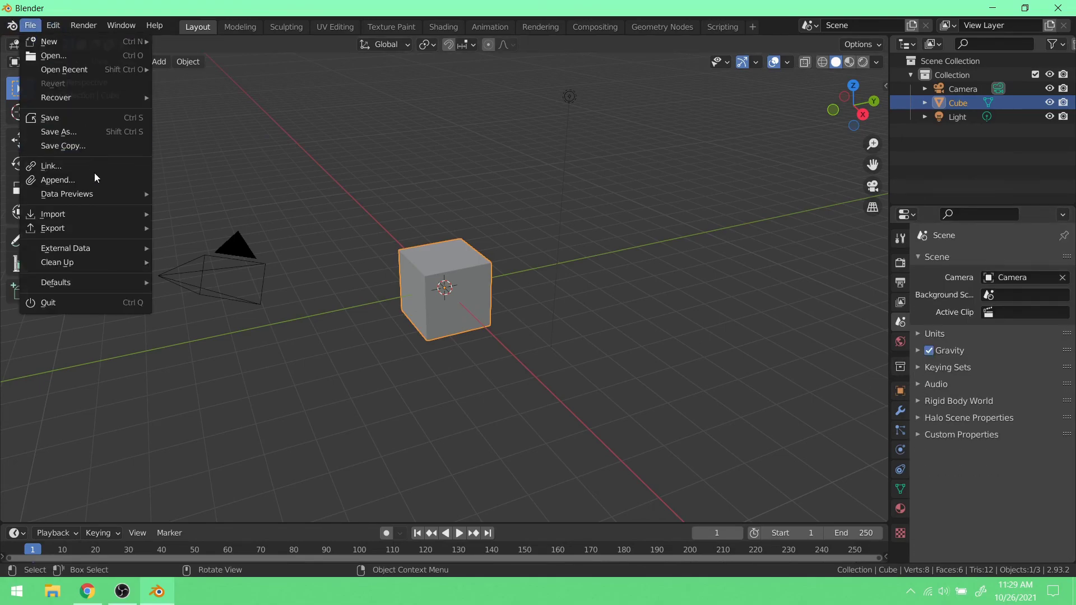
mouse_move(100, 215)
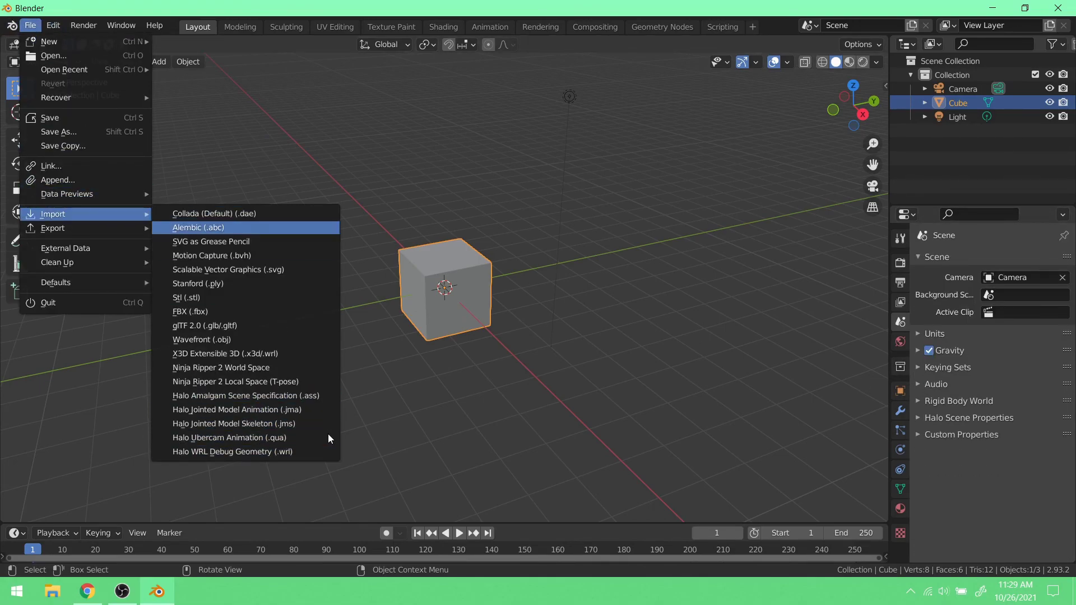